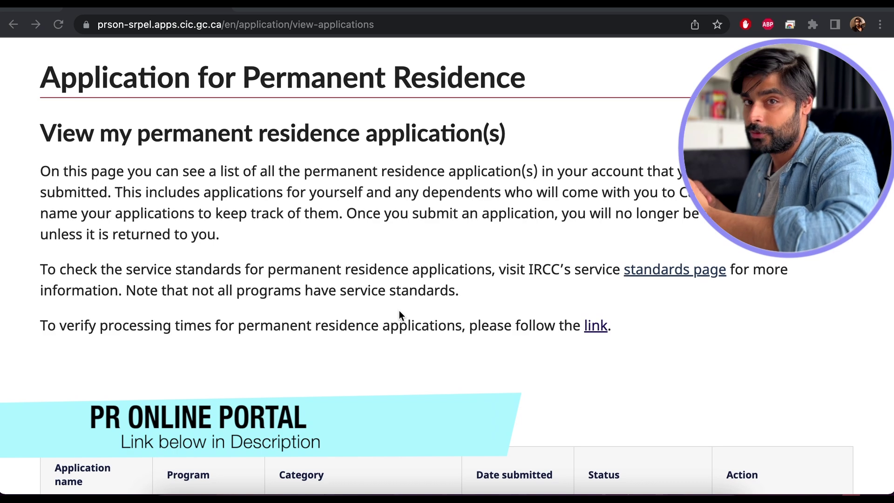
Open the first spouse application in the list and go to its table of required immigration forms
scroll(786, 393, "down", 5)
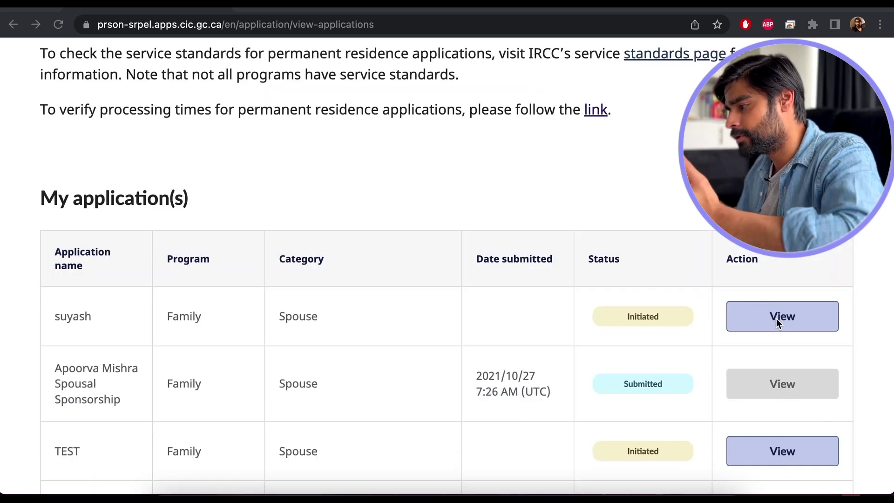
left_click(775, 319)
scroll(775, 318, "down", 12)
scroll(504, 157, "down", 5)
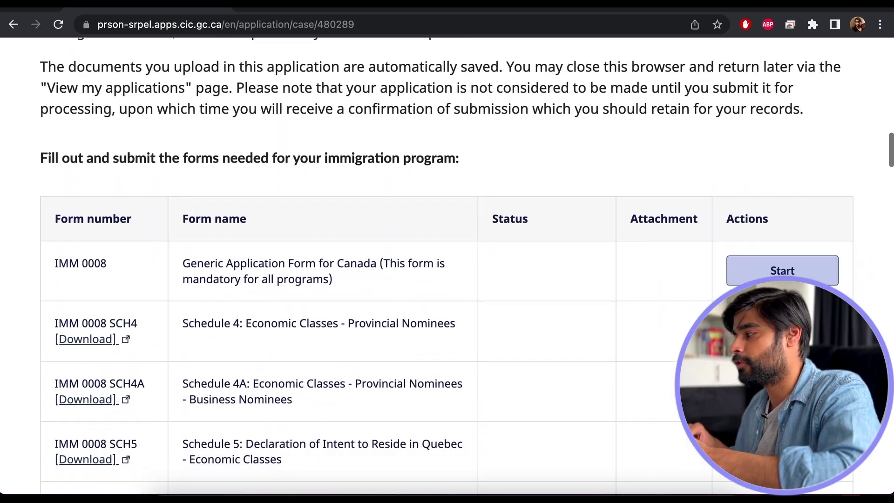
scroll(505, 157, "down", 2)
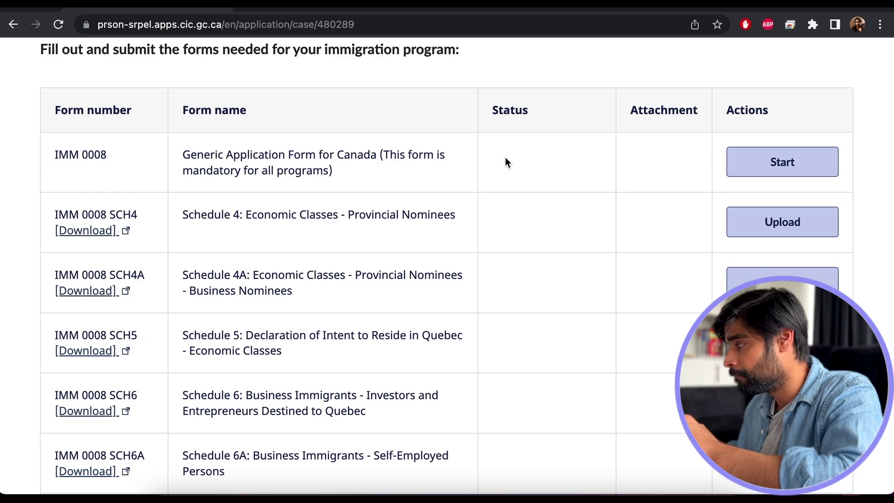
Start the IMM 0008 Generic Application Form for Canada from the required forms table
scroll(447, 285, "up", 1)
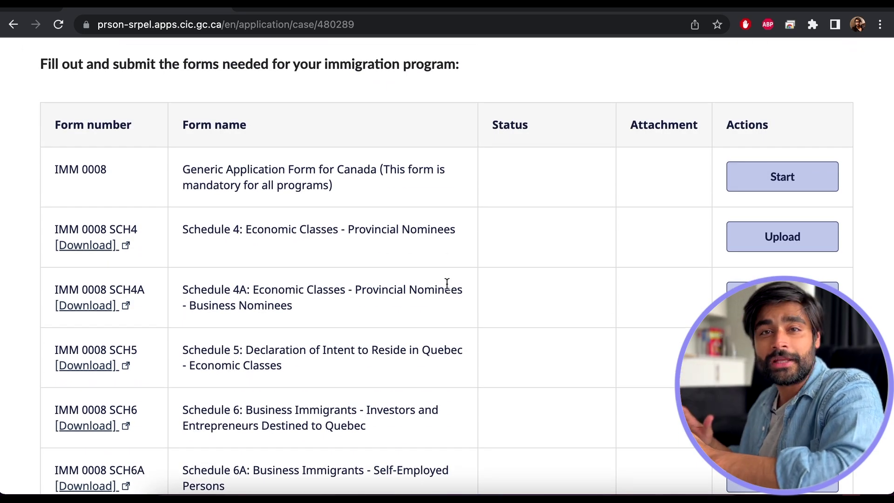
scroll(447, 283, "up", 5)
scroll(446, 283, "down", 4)
scroll(446, 283, "down", 4)
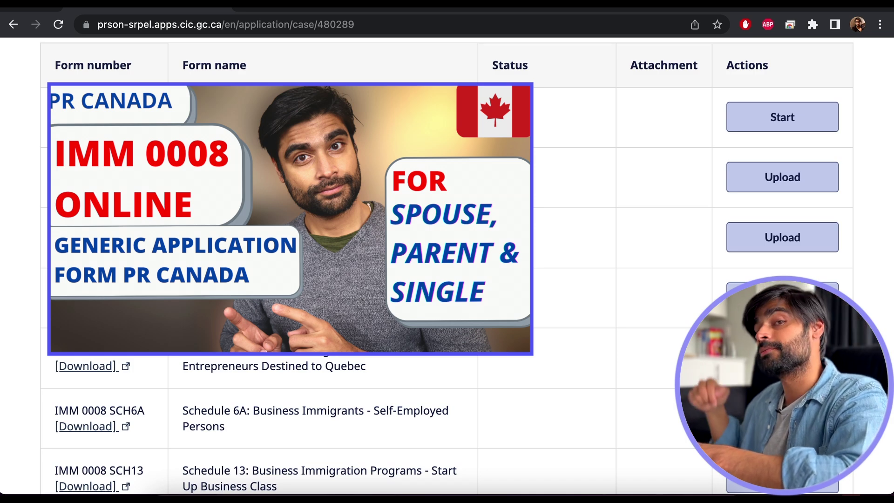
left_click(789, 120)
scroll(789, 120, "down", 5)
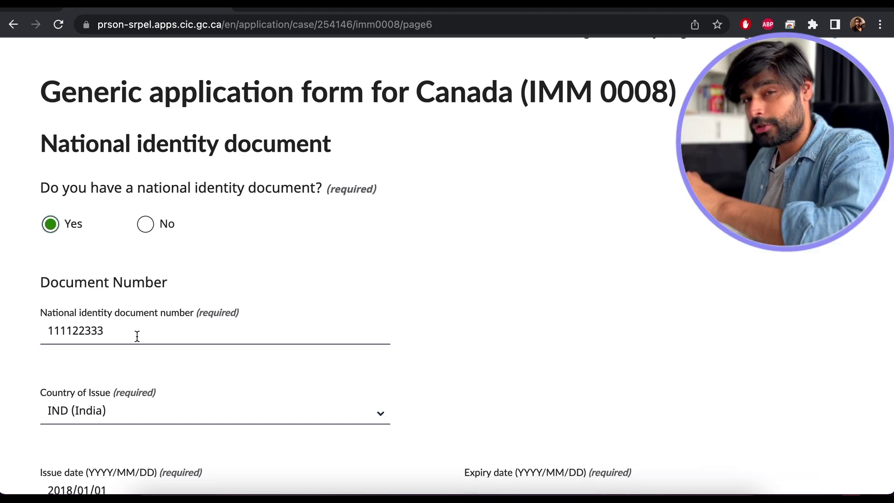
Try N/A as the expiry date of the national identity document and clear the field again
scroll(328, 319, "down", 2)
scroll(335, 319, "down", 2)
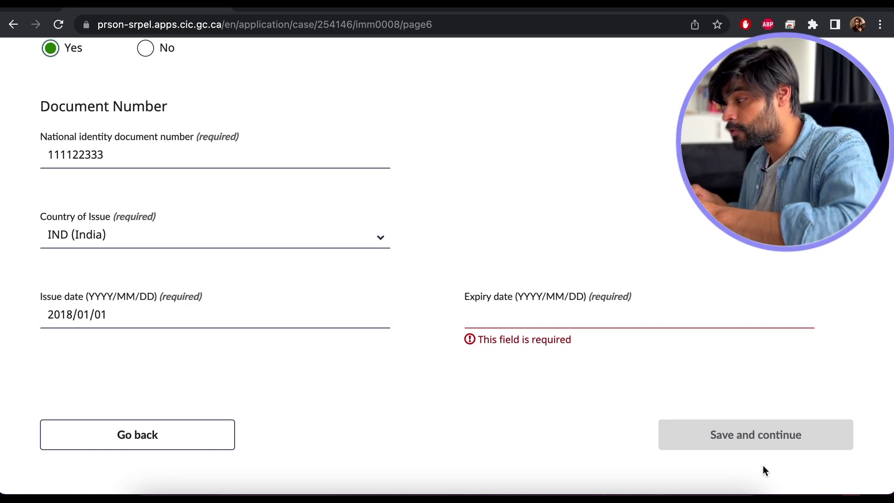
left_click(560, 321)
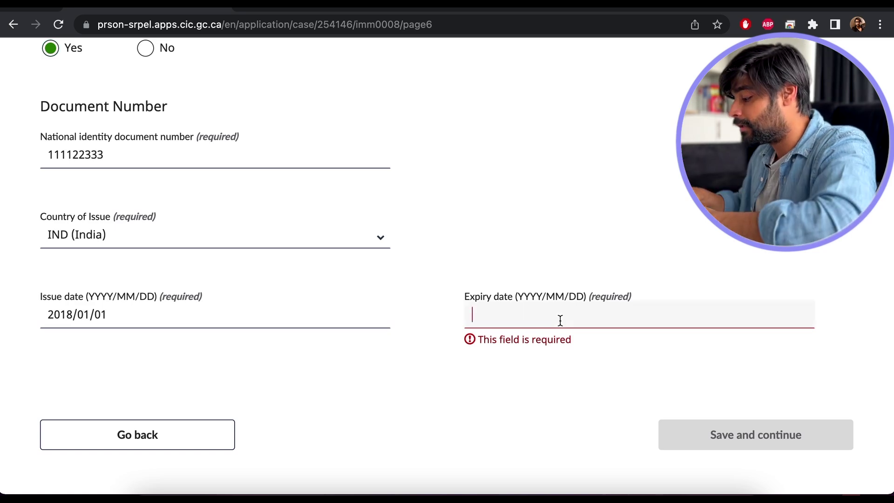
type("N/A")
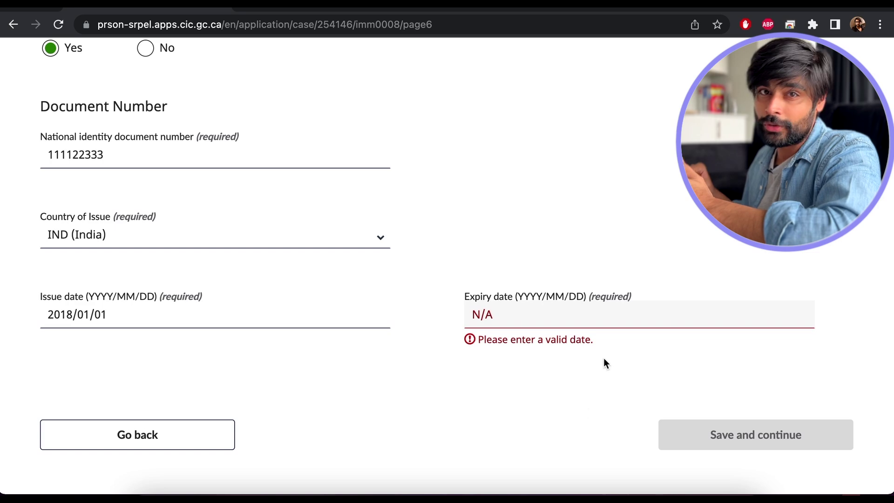
key("BackSpace")
key("BackSpace")
key("BackSpace")
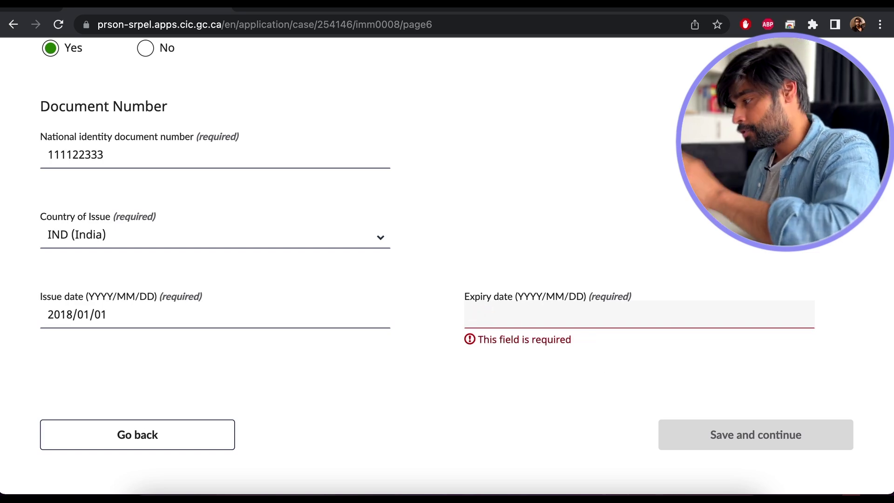
left_click(496, 401)
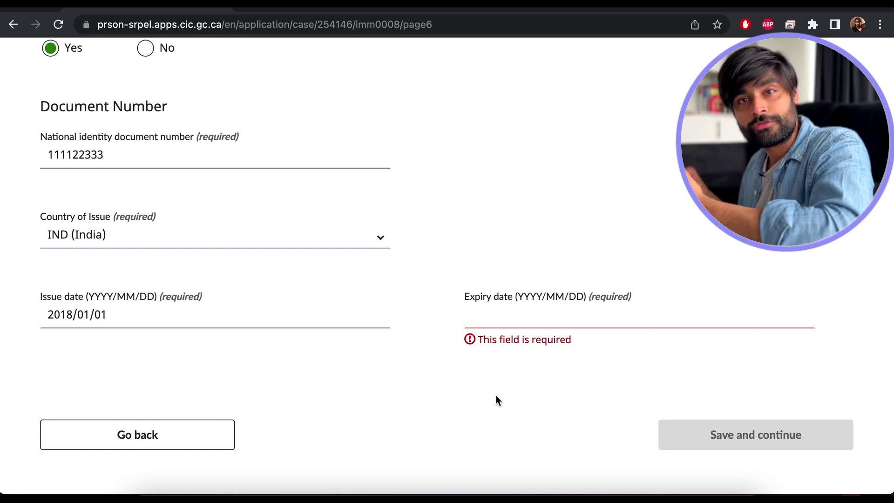
Set the national identity document's expiry date to 9999/12/31
left_click(489, 317)
type("9999")
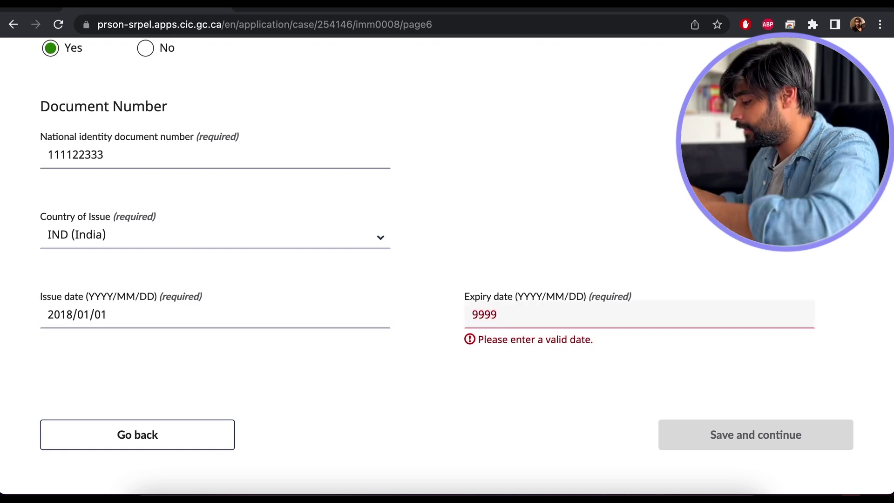
type("/12")
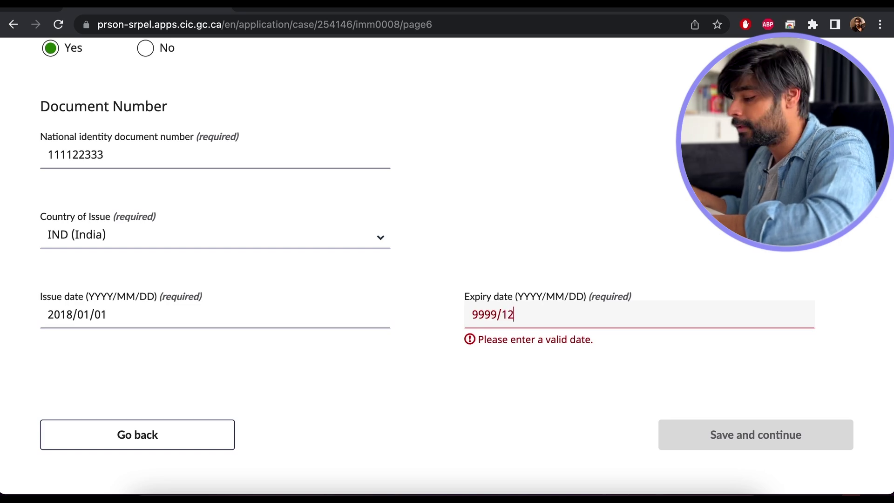
type("/31")
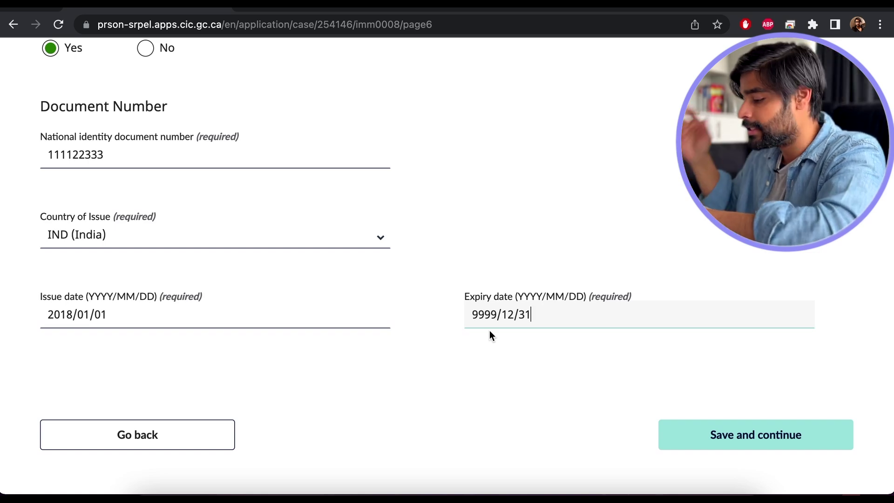
Replace the year in the national identity document's expiry date with 2080
double_click(484, 314)
type("2080")
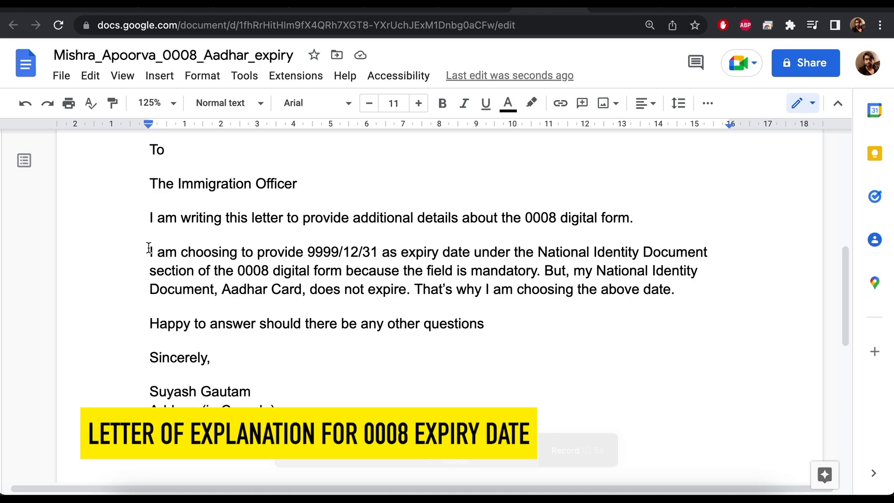
Switch to the letter of explanation in Google Docs and read the paragraph justifying the 9999/12/31 expiry date
left_click_drag(150, 250, 556, 279)
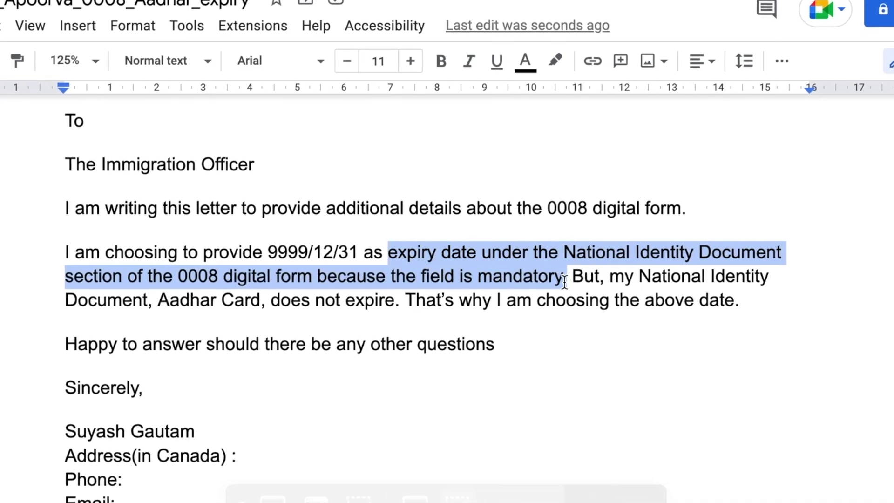
left_click(564, 280)
left_click_drag(568, 280, 785, 280)
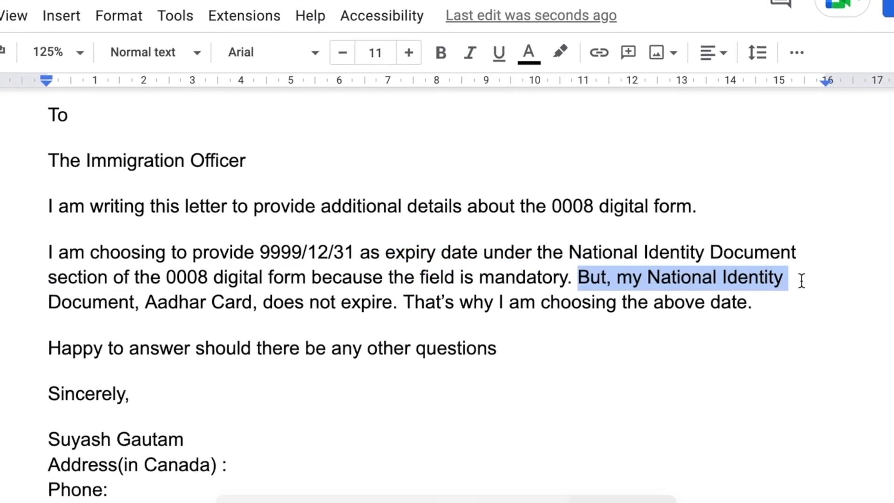
left_click_drag(47, 303, 788, 337)
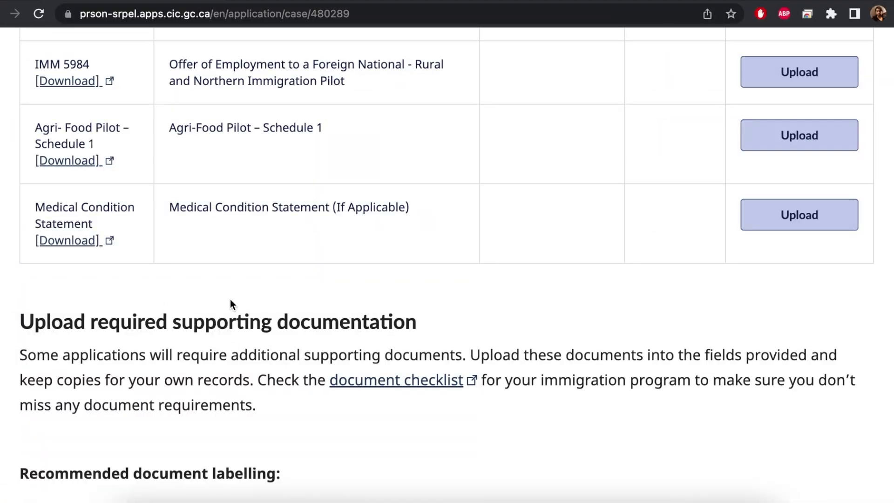
Return to the permanent residence application and upload a supporting document with the document type Letter of explanation
scroll(229, 304, "down", 15)
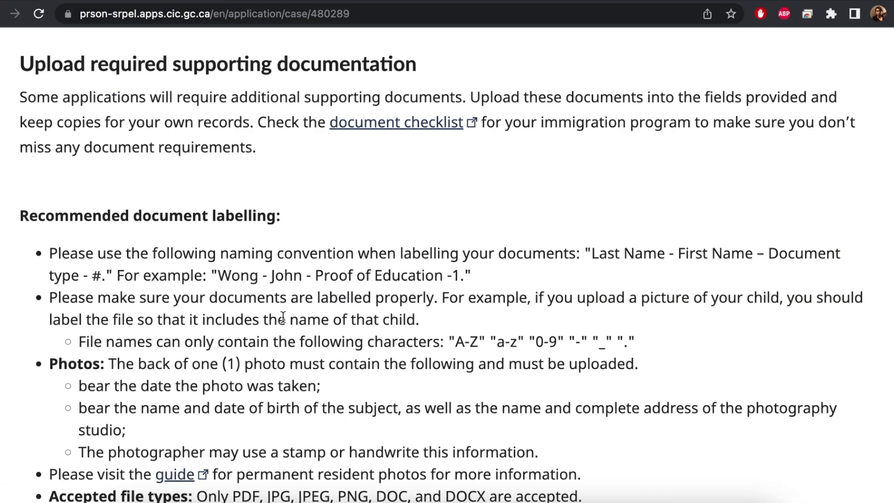
left_click(278, 291)
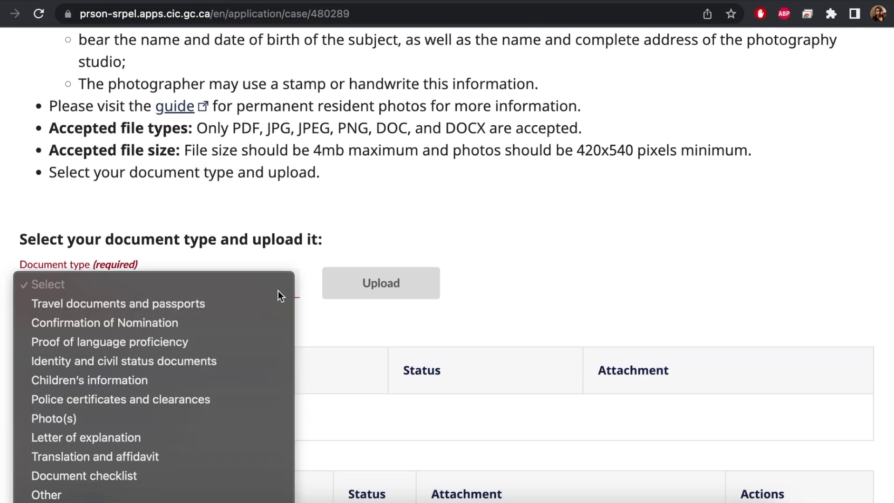
left_click(133, 439)
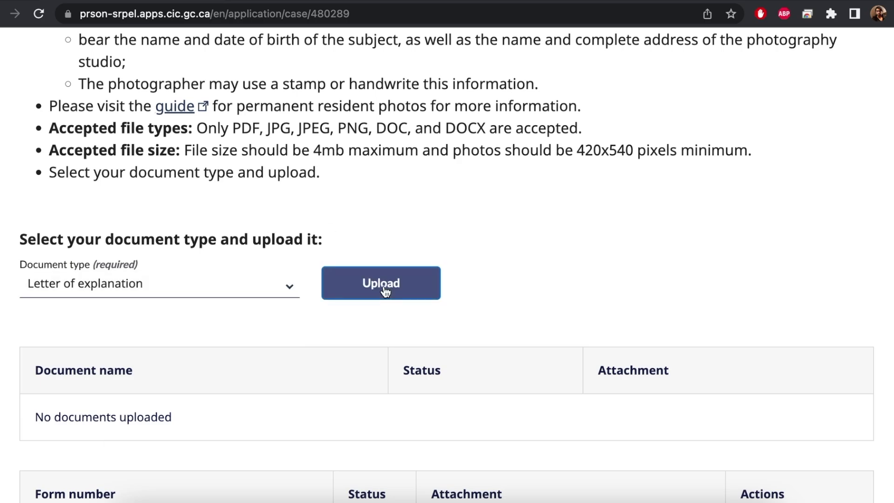
left_click(384, 285)
left_click(857, 385)
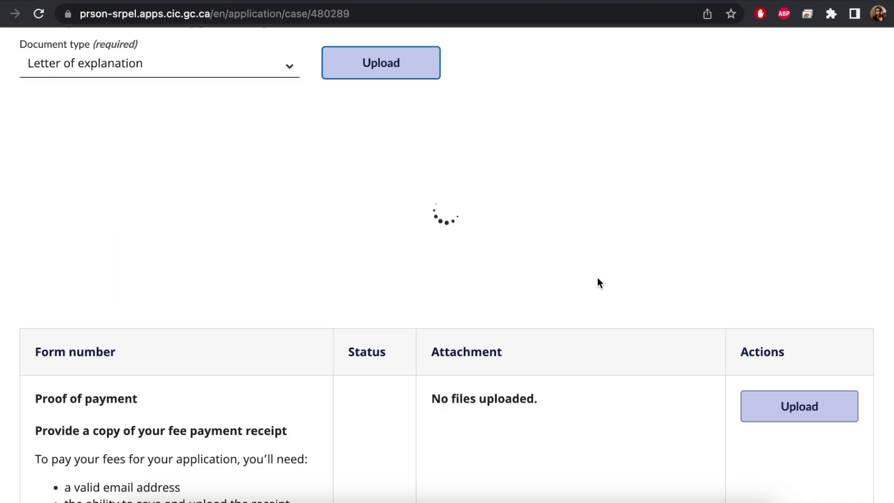